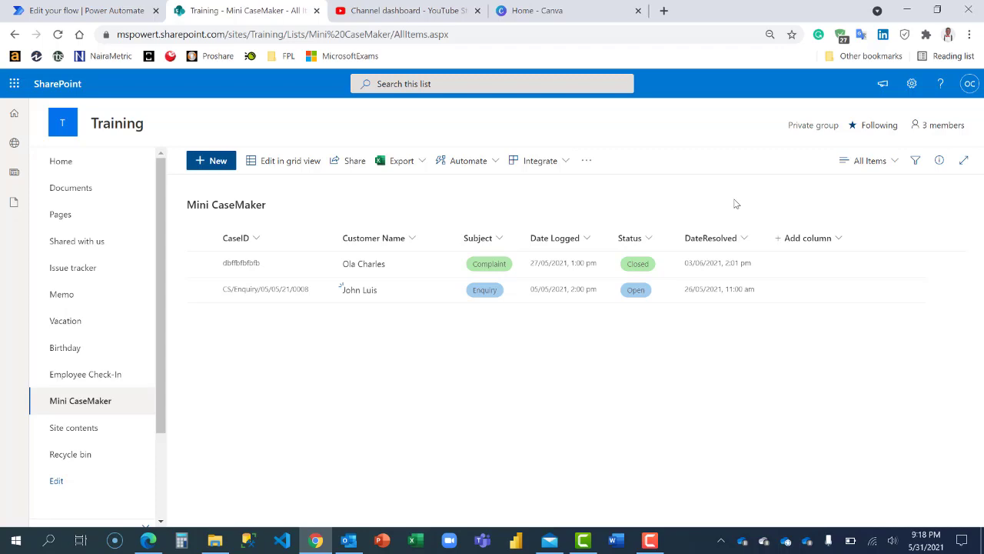
- Start a new list column named TimeToResolve, with its information type set to Calculated
left_click(805, 238)
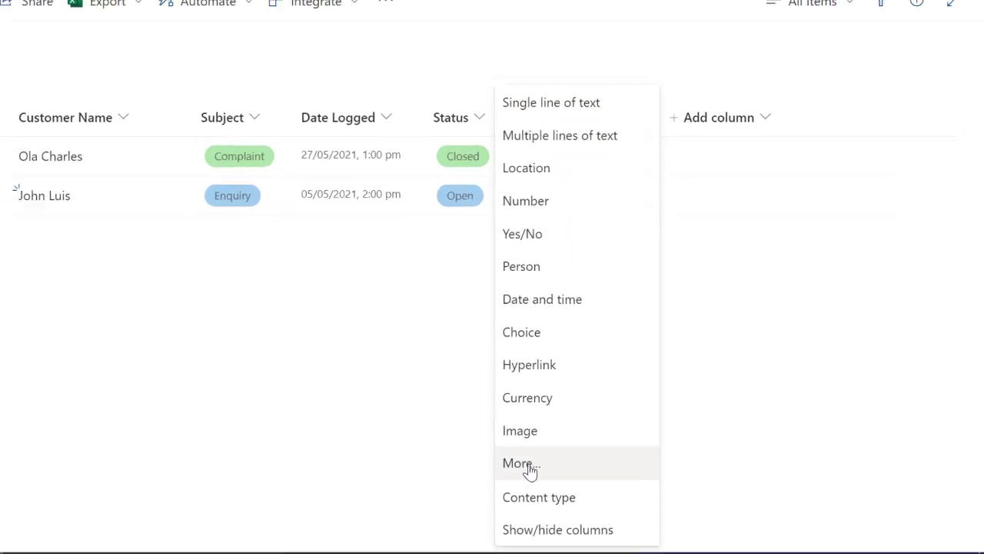
left_click(498, 462)
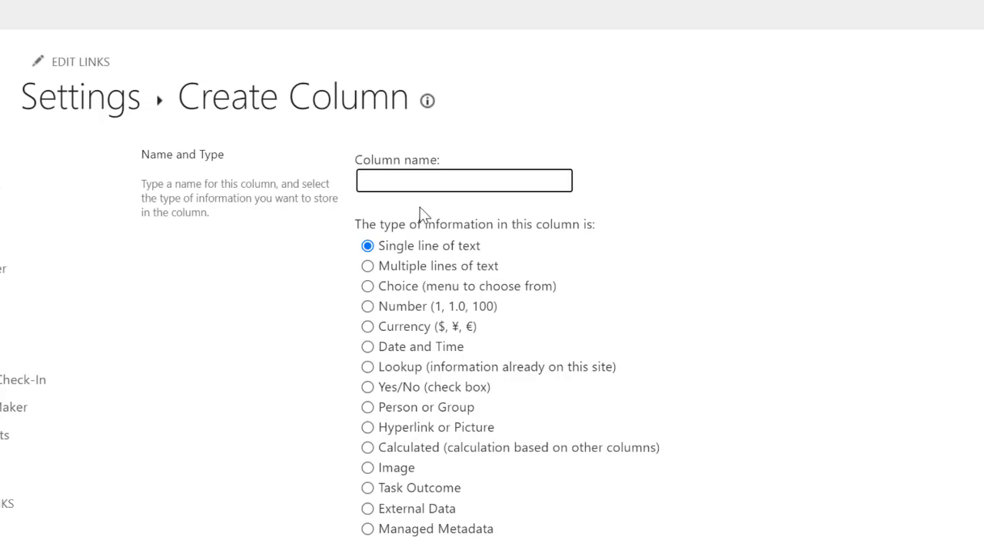
type("TimeToResolve")
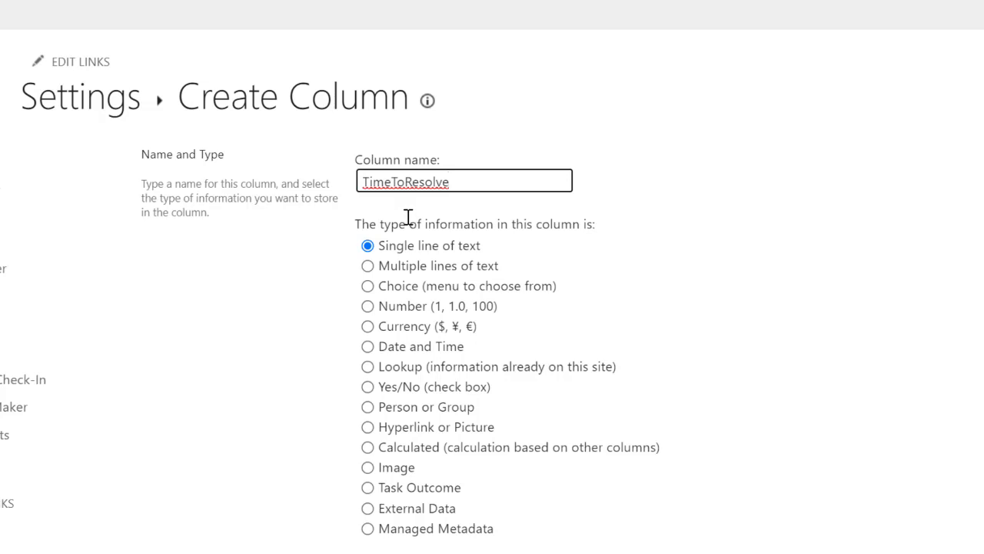
left_click(367, 448)
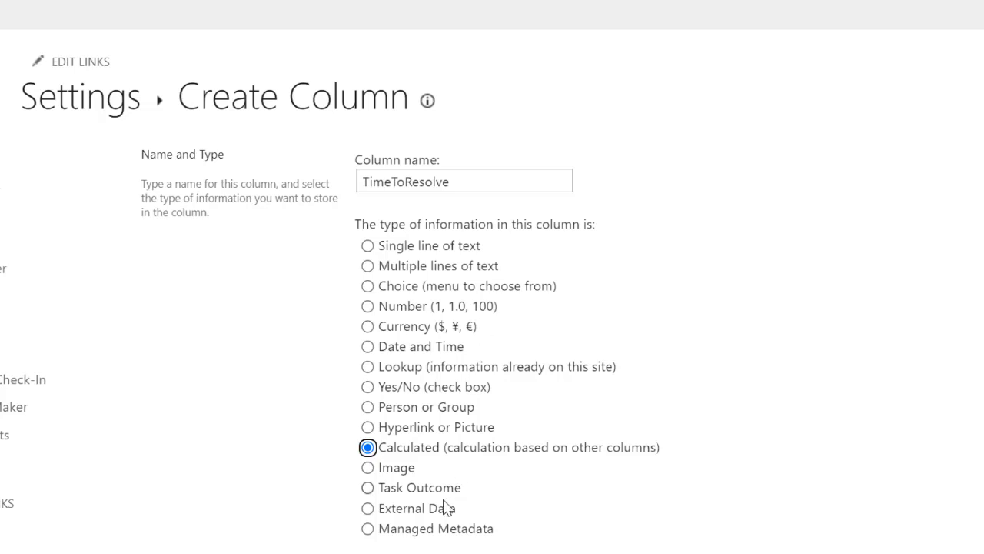
- Enter the formula =[Date Logged]-[DateResolved] for the calculated column and save the column
scroll(572, 483, "down", 3)
scroll(564, 495, "down", 3)
left_click(429, 469)
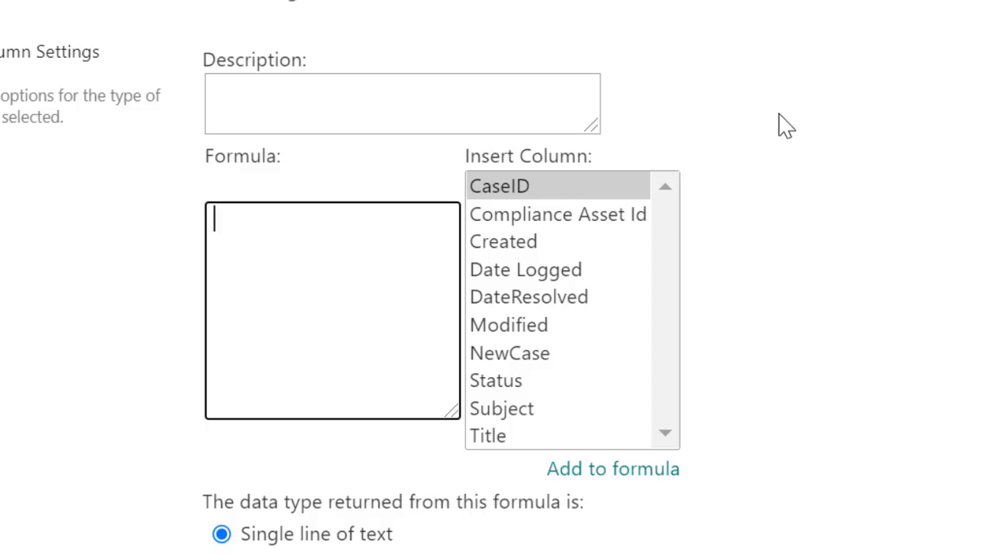
type("=")
double_click(539, 274)
left_click(417, 227)
type("-")
double_click(522, 298)
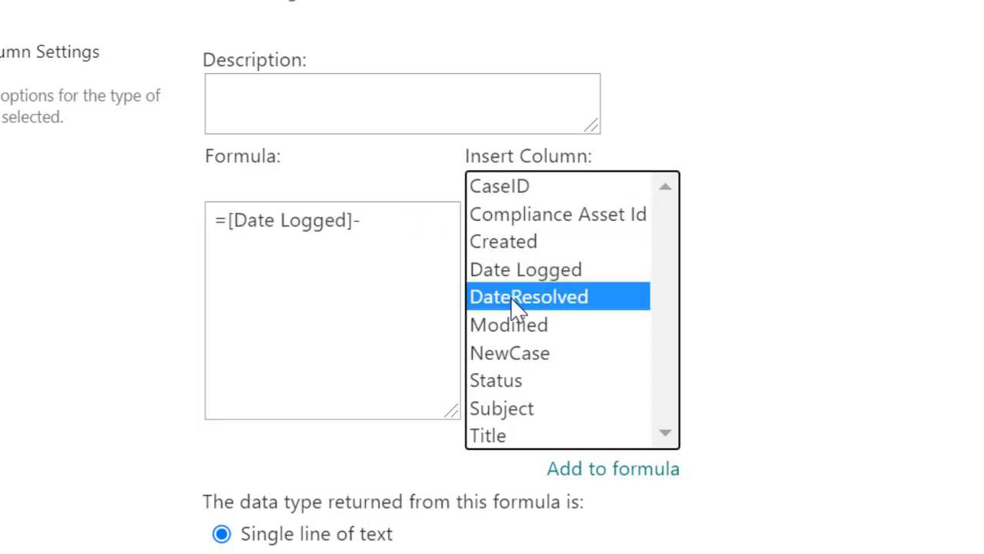
scroll(935, 362, "down", 3)
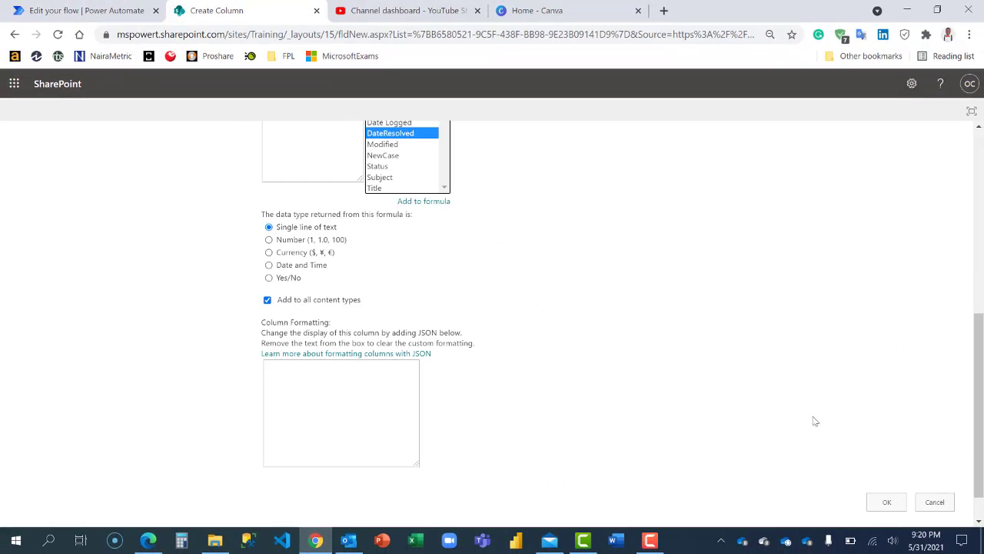
left_click(884, 504)
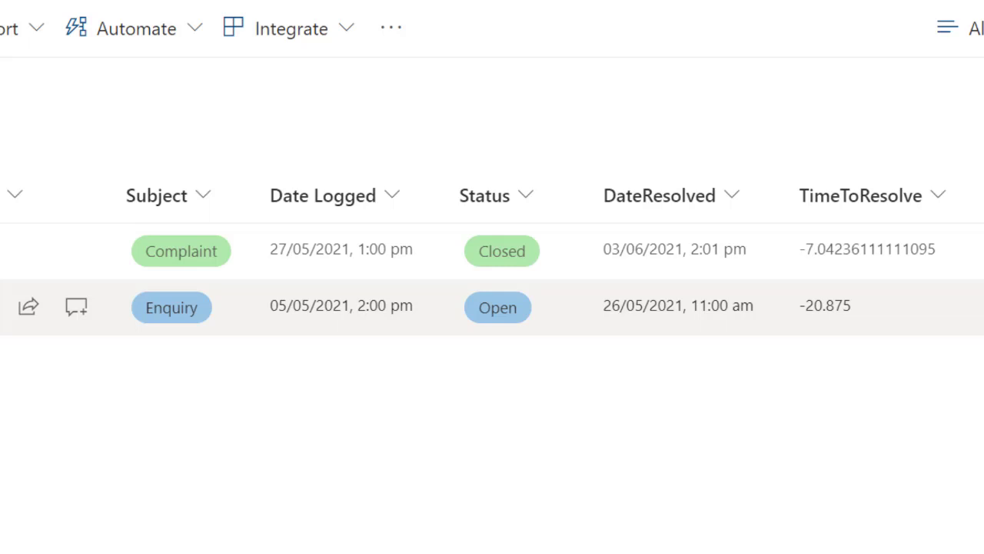
- Open the TimeToResolve column for editing from the Mini CaseMaker list settings and bring up its formula
left_click(846, 48)
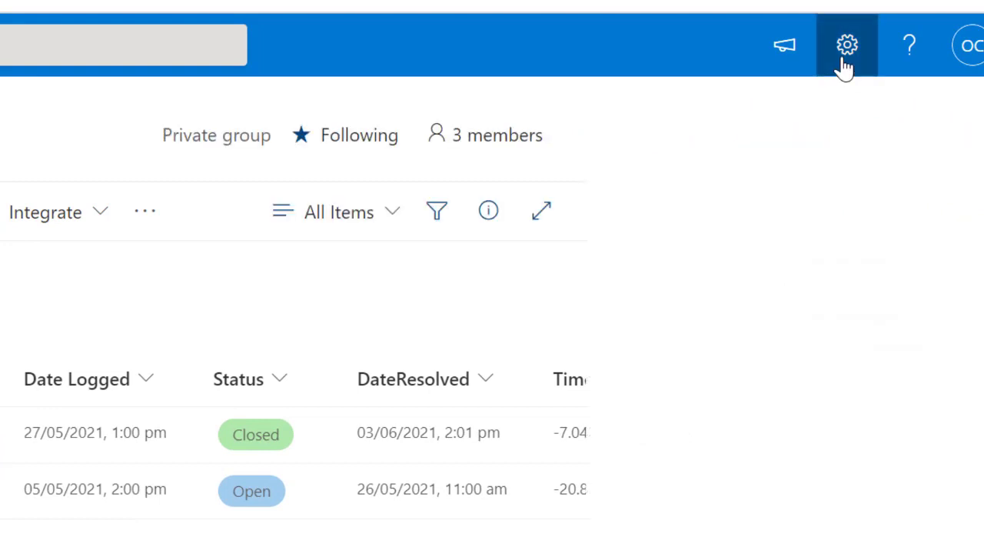
left_click(636, 324)
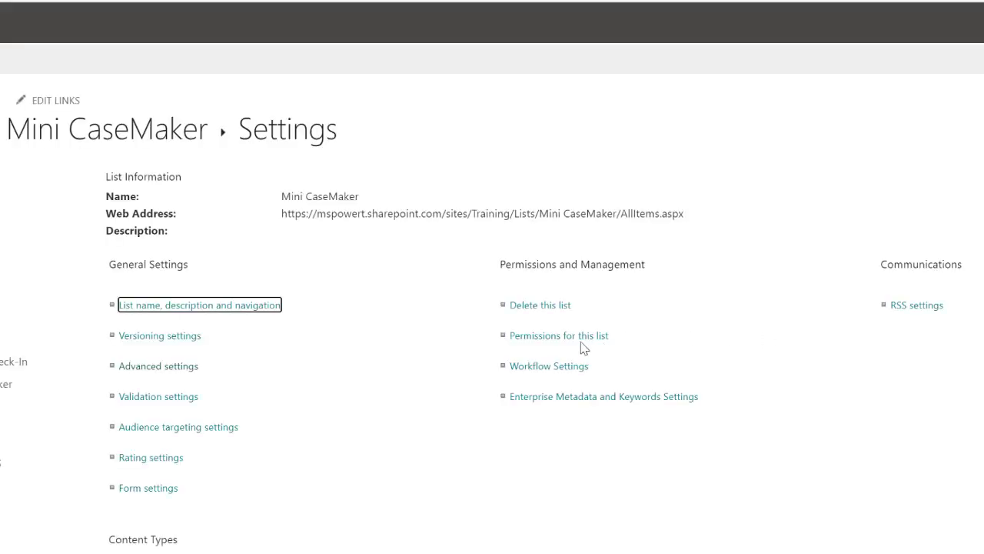
scroll(420, 454, "down", 10)
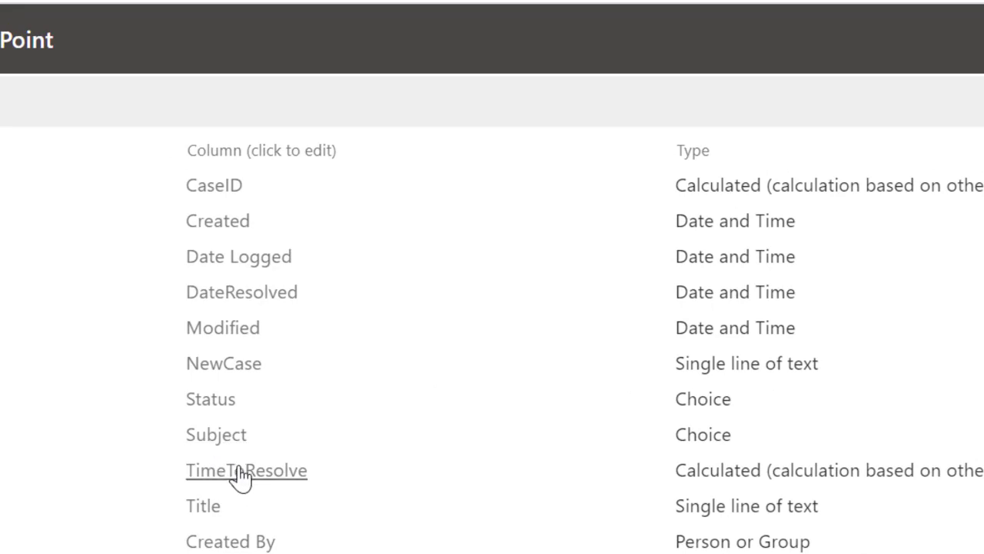
left_click(238, 472)
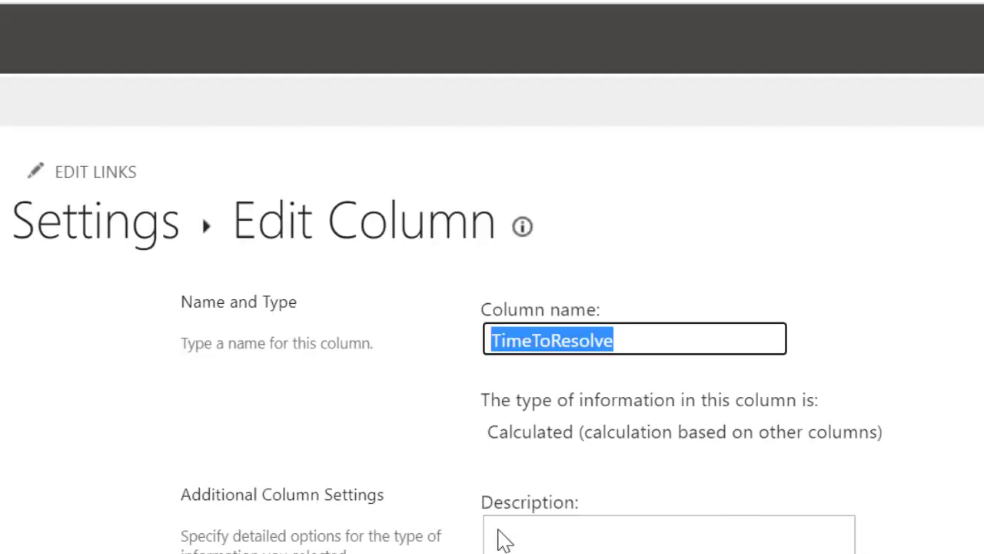
scroll(560, 461, "down", 10)
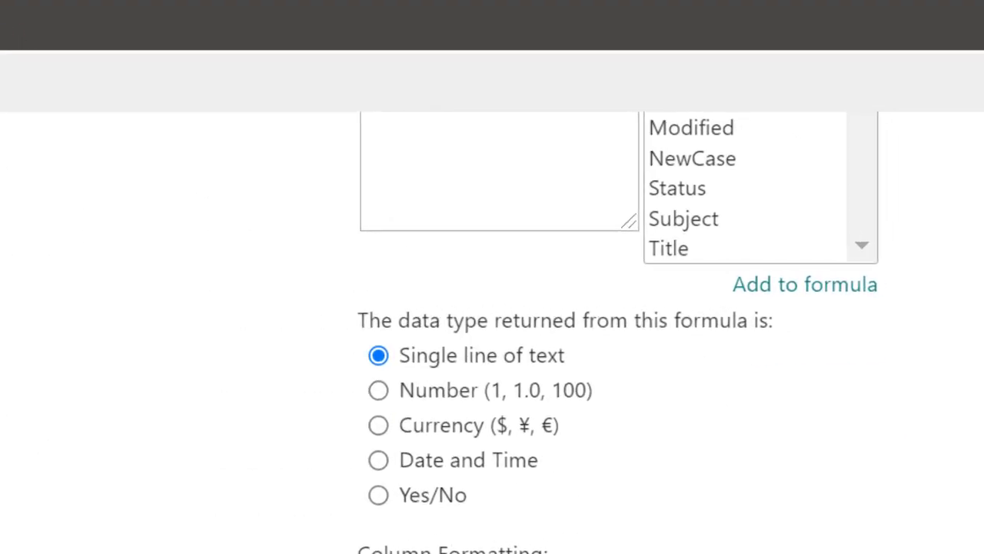
scroll(492, 308, "up", 3)
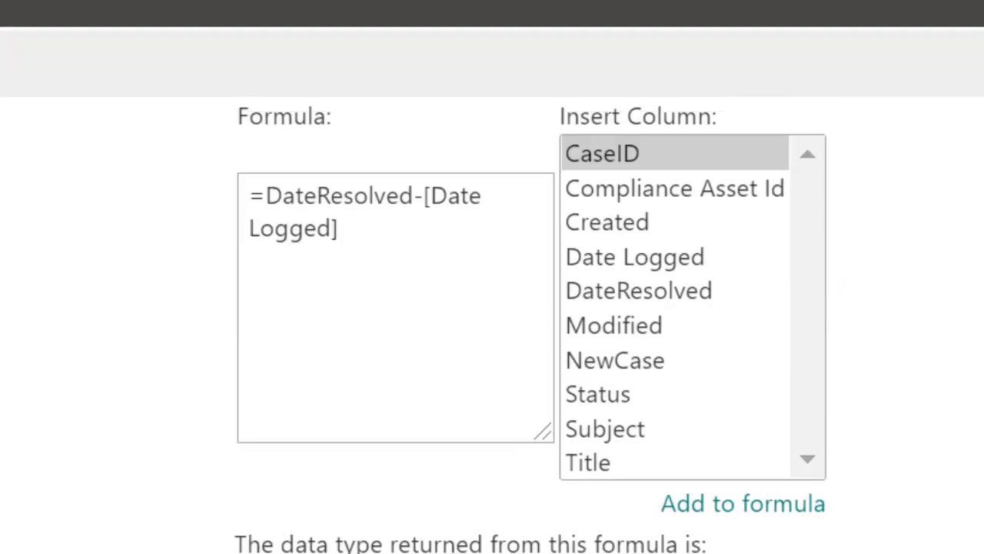
- Replace the whole TimeToResolve formula with the start of a day-difference calculation, =DATEDIF([Date Logged],[DateResolved]
left_click(343, 224)
key("ctrl+a")
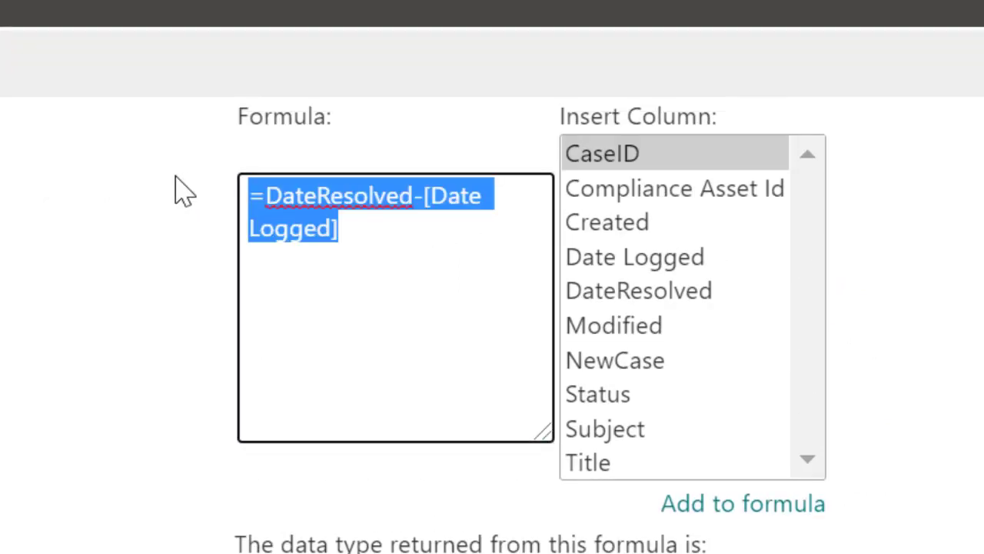
type("=DATE")
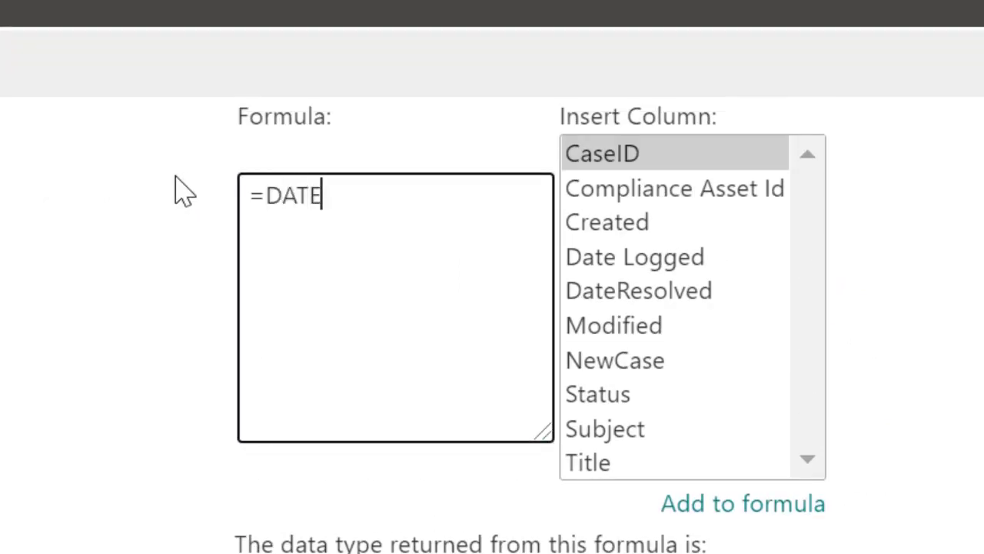
type("DIF(")
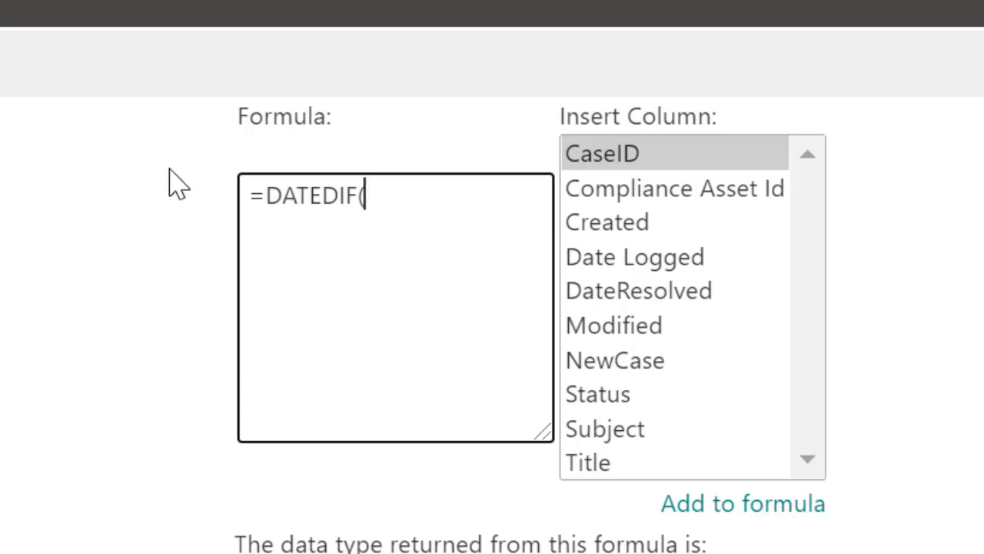
double_click(663, 263)
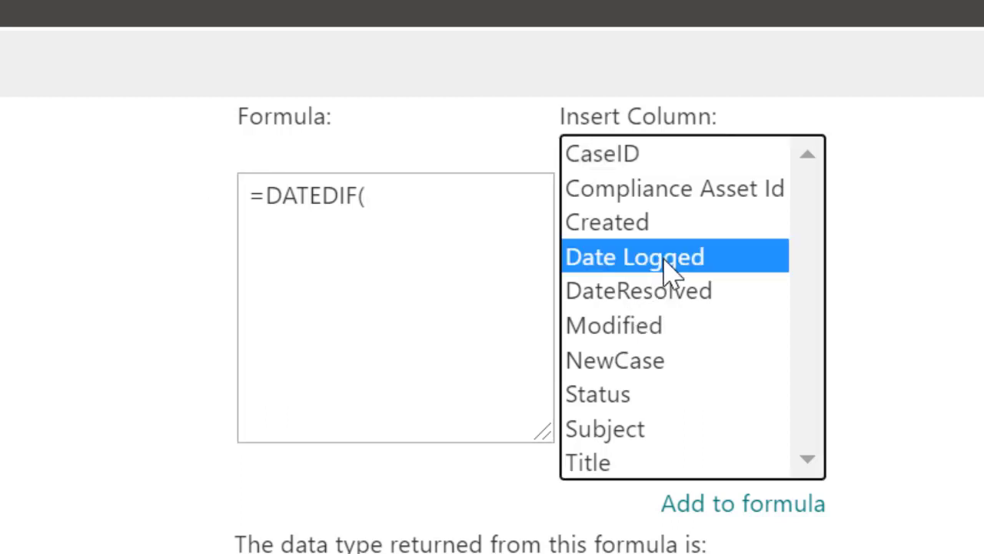
left_click(541, 196)
type(",")
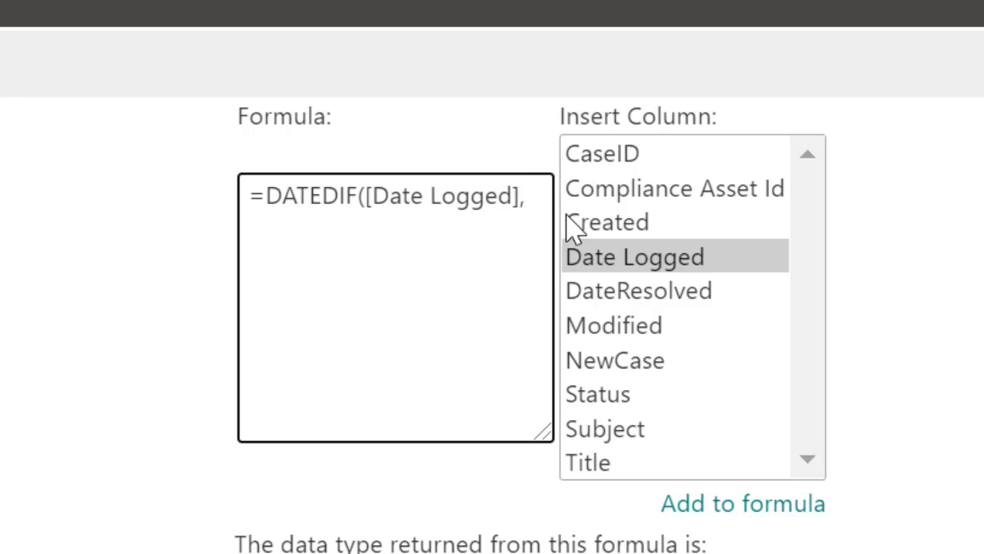
left_click(666, 300)
double_click(662, 293)
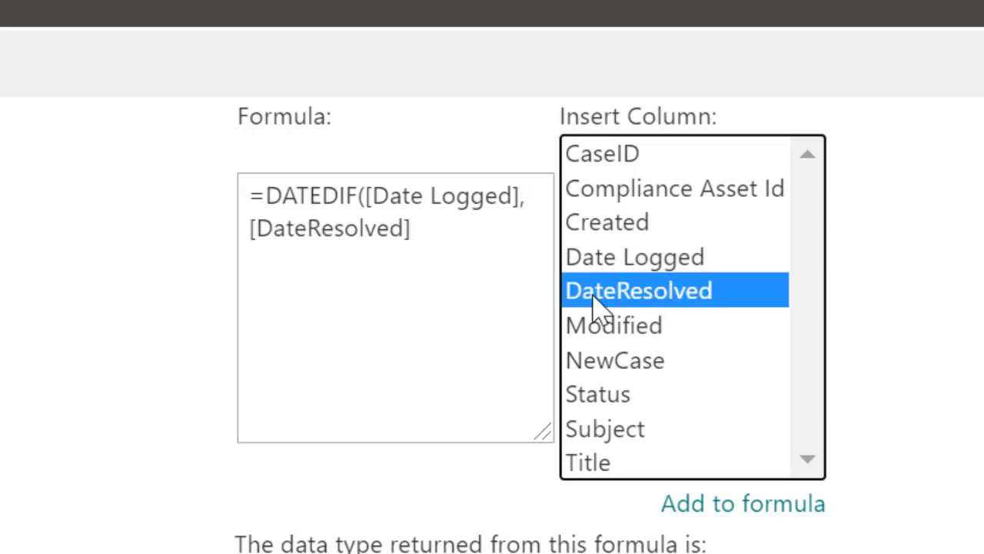
- Complete the DATEDIF function with the unit "d" and append the text label "days " to its result
left_click(432, 257)
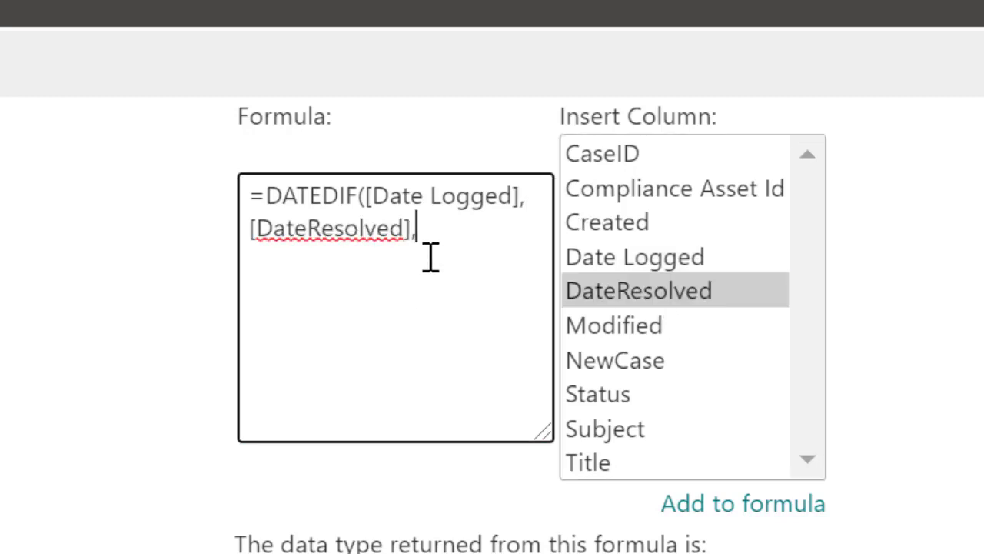
type(", \"d\"")
type(") &")
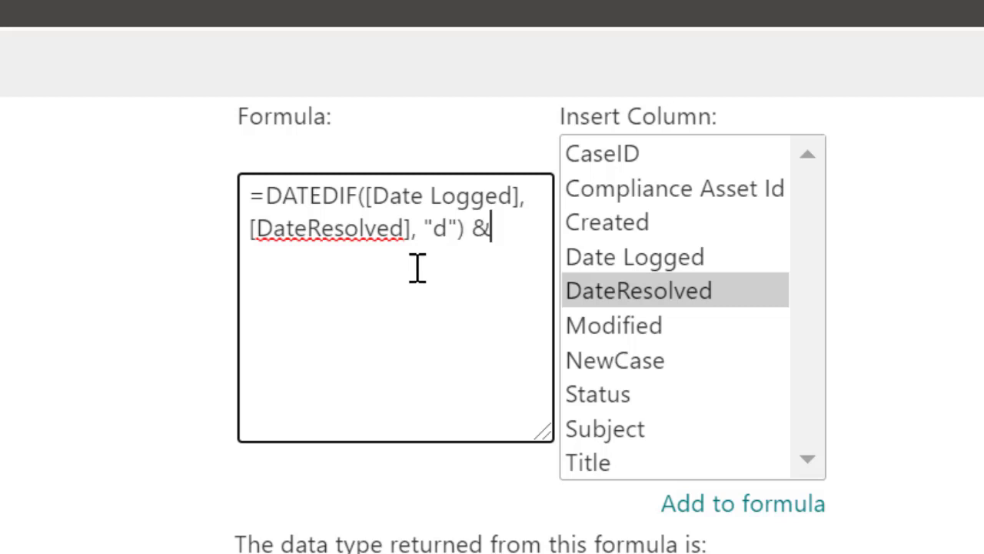
type(" \"days\"")
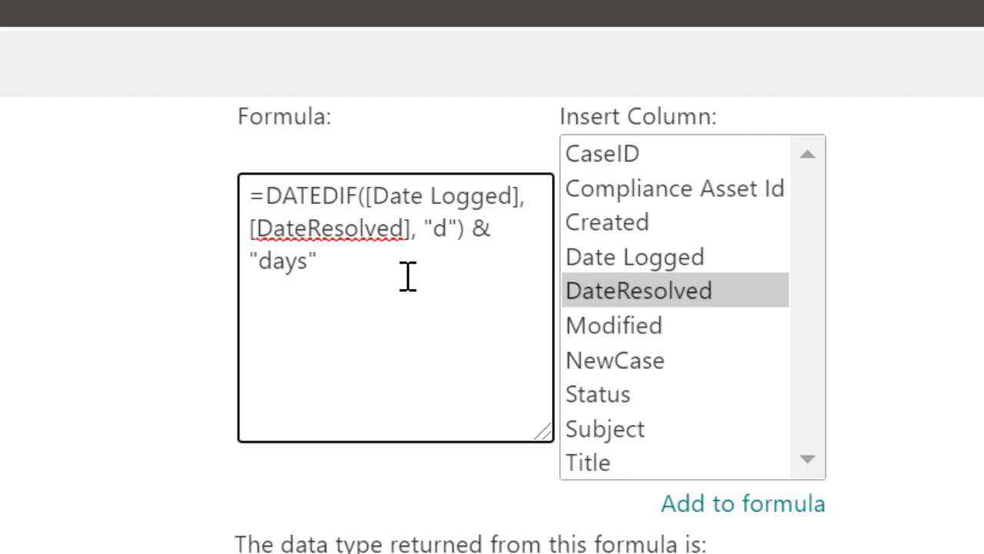
key("Left")
- Append an hours part to the formula: & TEXT([Date Logged]-[DateResolved], "hh"
type("&")
type("TEXT")
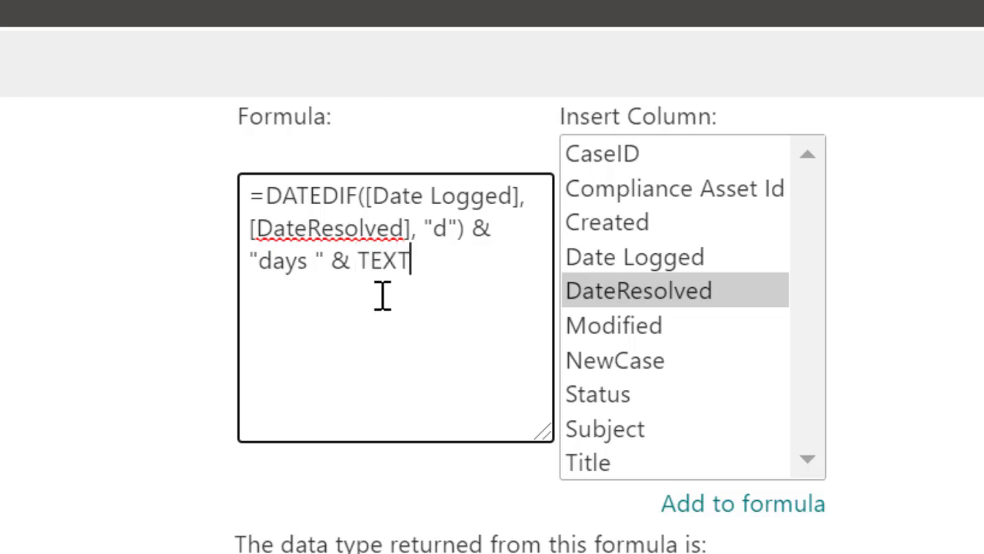
type("(")
double_click(655, 259)
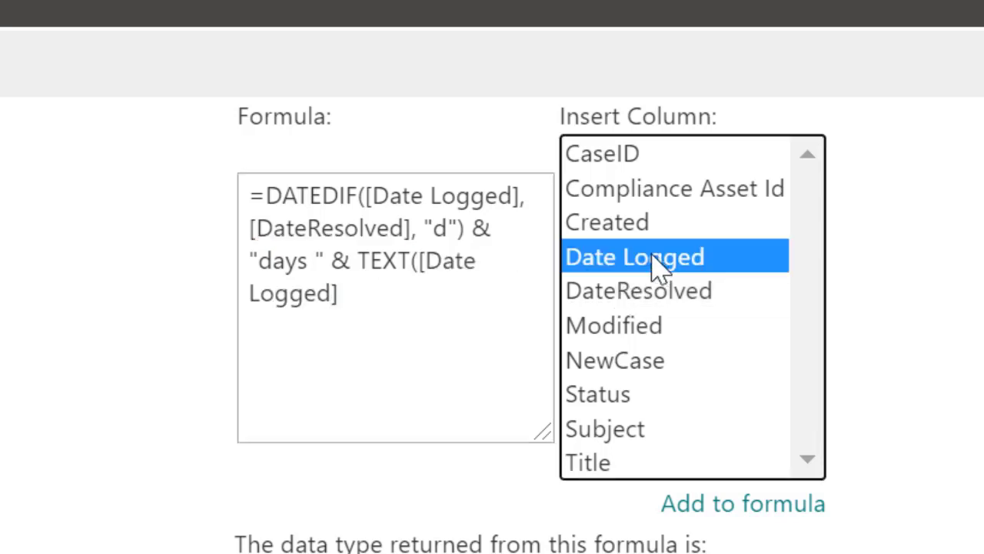
left_click(447, 291)
type("-")
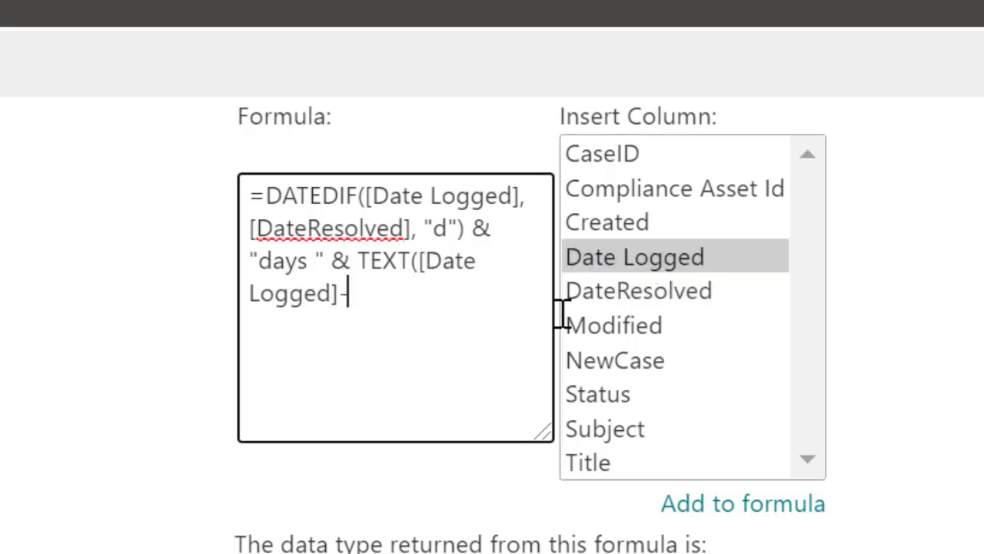
double_click(643, 289)
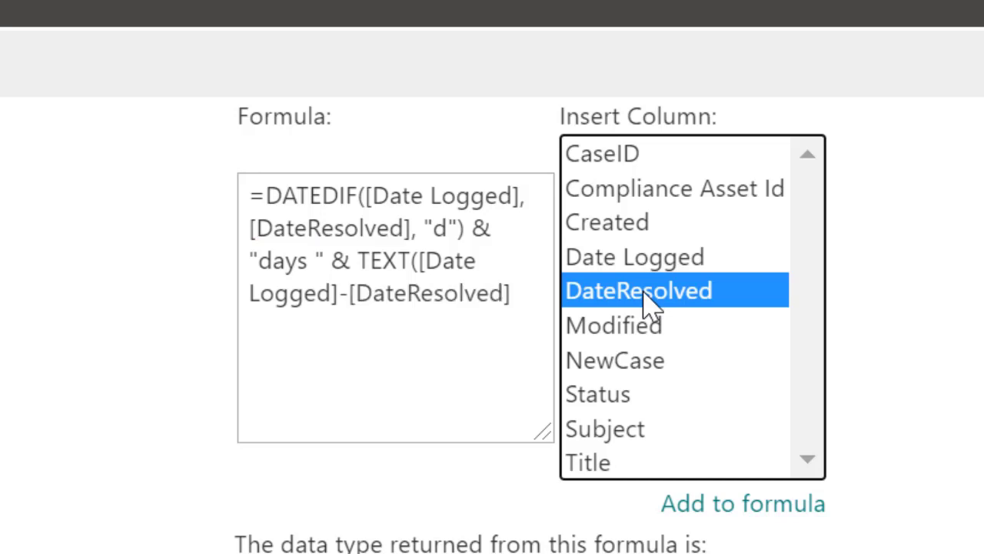
left_click(536, 305)
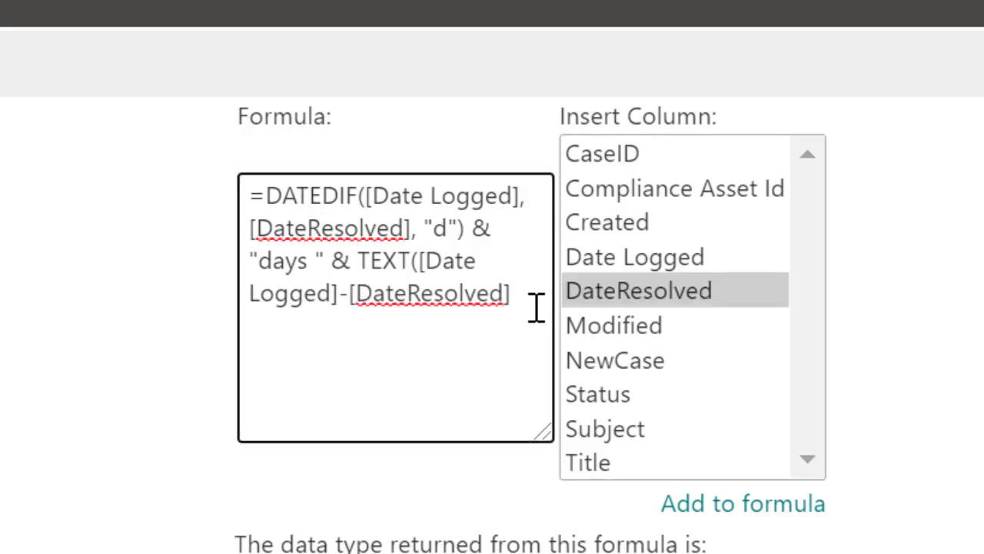
type(", \"hh\"")
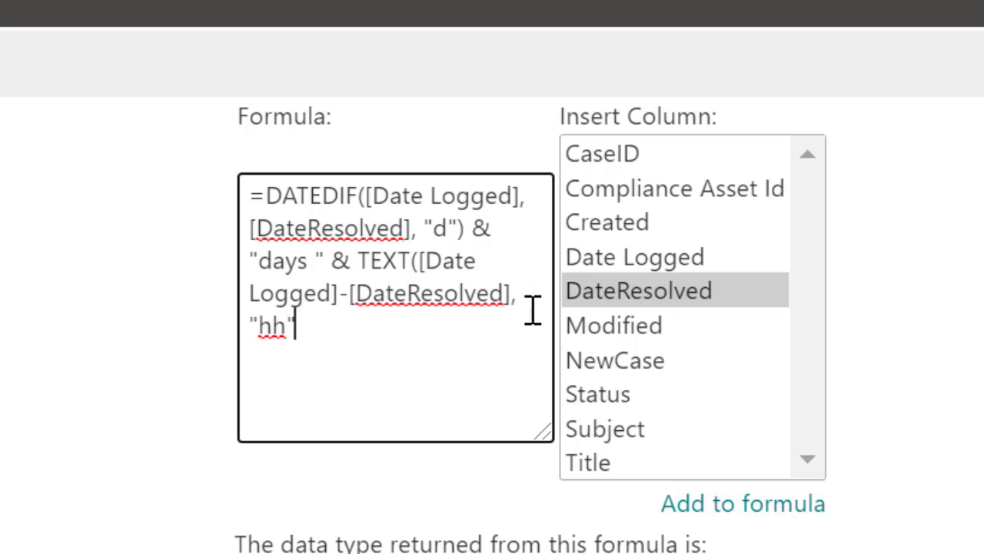
- Close the hours TEXT function, append the label "hrs " and add a trailing & to the formula
type(")& \"")
key("BackSpace")
type("\"")
type("hr")
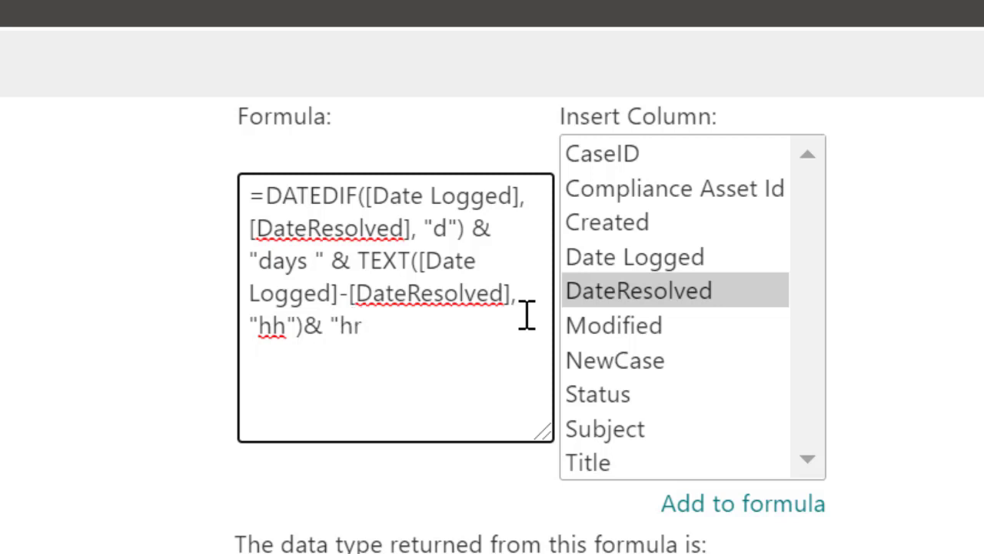
type("s\"")
key("Left")
key("Right")
type("&")
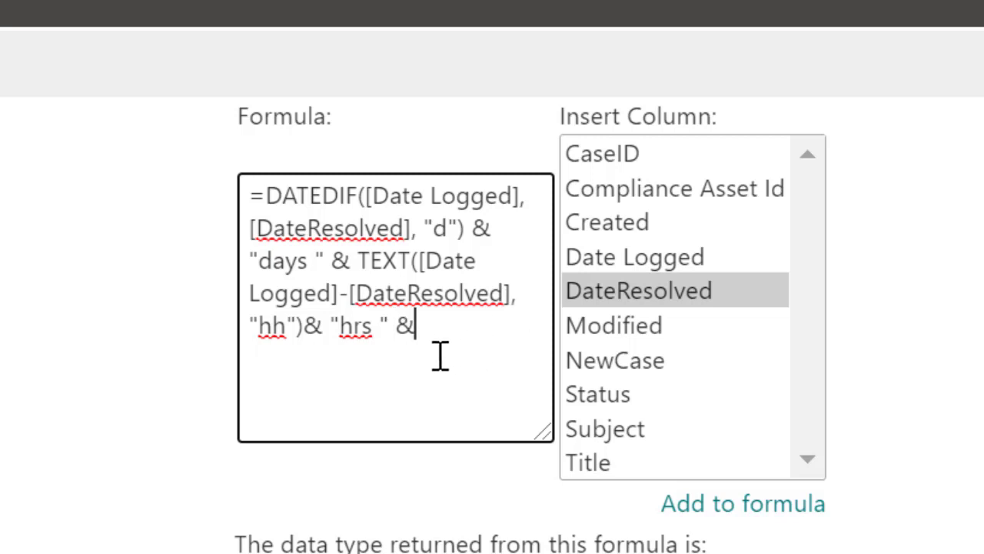
- Duplicate the hours TEXT expression with its label at the formula's end and change the copy's format to "mm"
left_click_drag(389, 323, 377, 273)
key("ctrl+c")
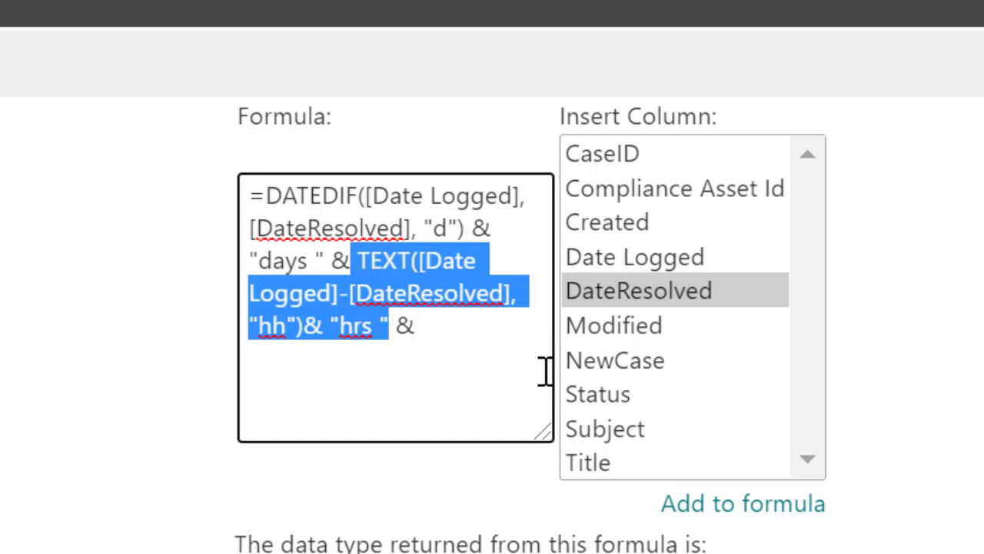
left_click(466, 333)
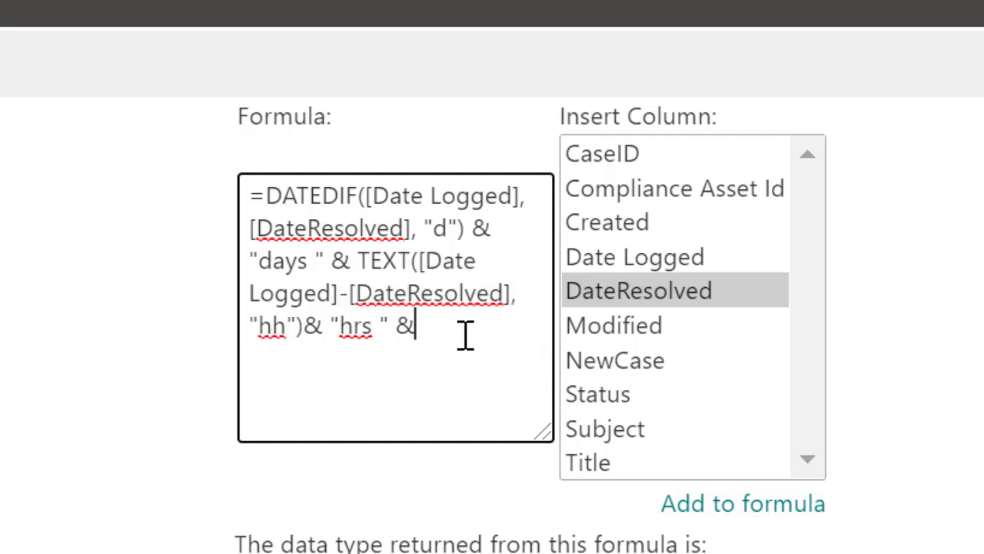
key("ctrl+v")
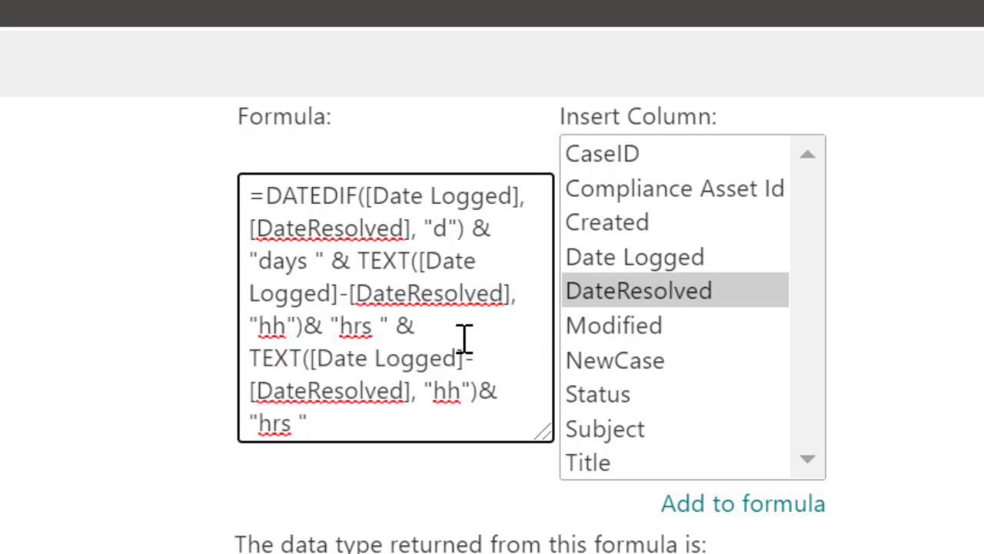
left_click(459, 390)
key("BackSpace")
key("BackSpace")
type("mm")
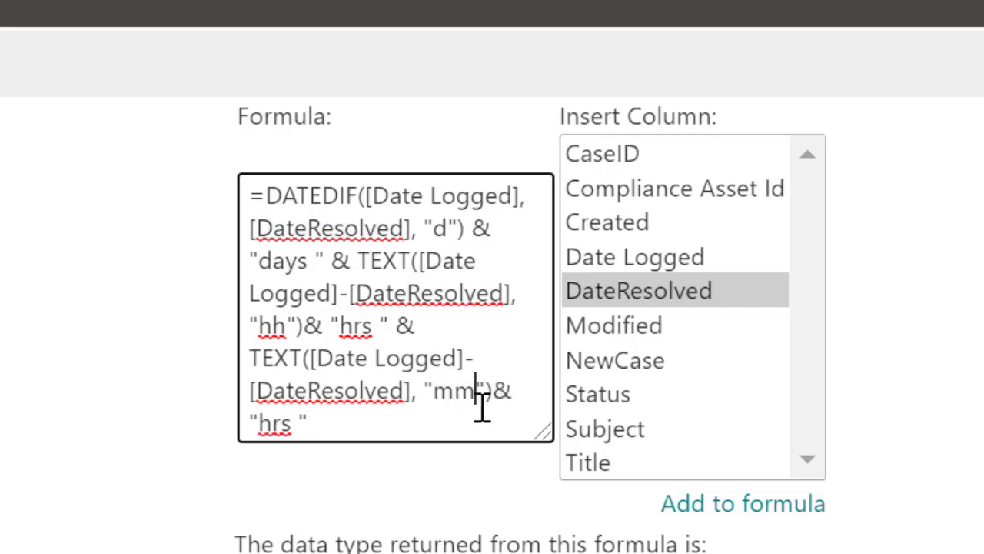
- Change the text label after the minutes expression at the formula's end to "min "
key("Down")
key("Left")
key("Left")
key("BackSpace")
key("BackSpace")
key("BackSpace")
type("min")
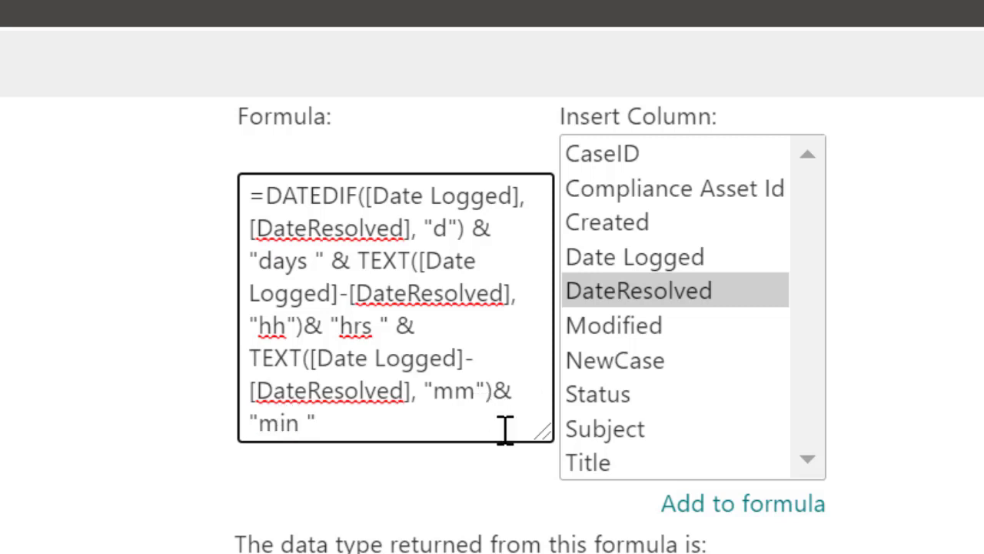
- Append & and another copy of the hours TEXT expression to the formula, changing the copy's format to "ss"
key("End")
type("&")
key("ctrl+v")
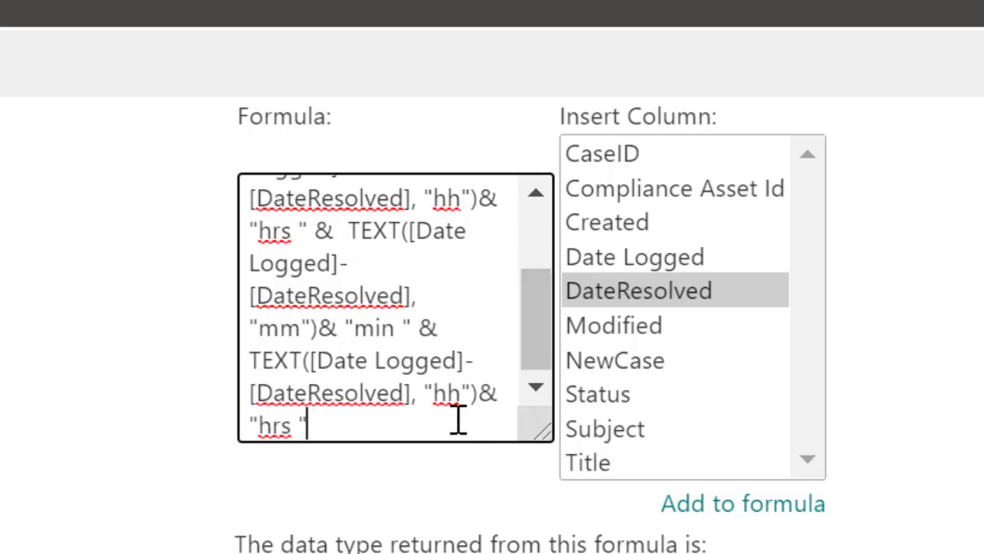
left_click(459, 405)
key("BackSpace")
key("BackSpace")
type("ss")
- Change the label after the seconds expression to "sec" without a trailing space, and widen the formula box to show the whole formula
left_click(287, 436)
key("BackSpace")
key("BackSpace")
type("sec")
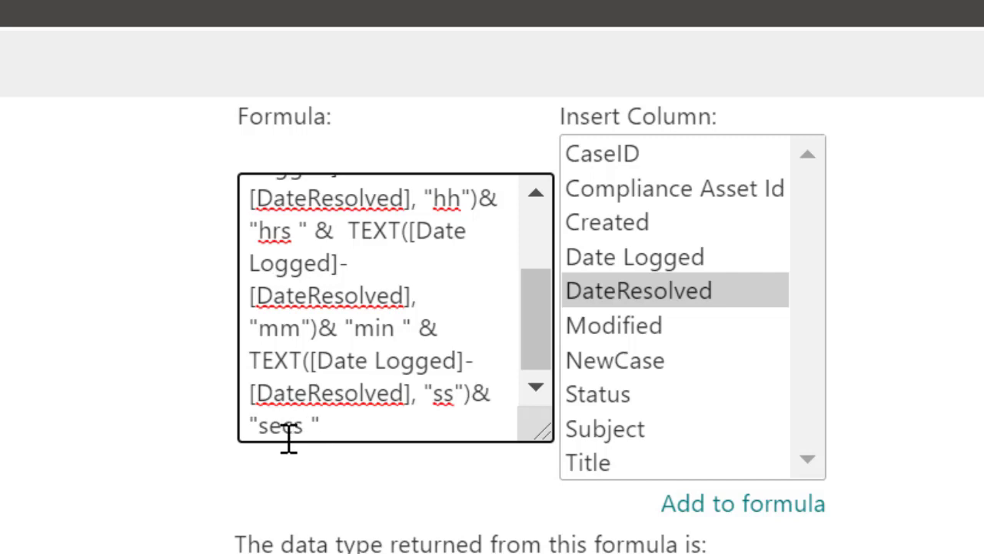
key("Delete")
left_click_drag(536, 429, 962, 417)
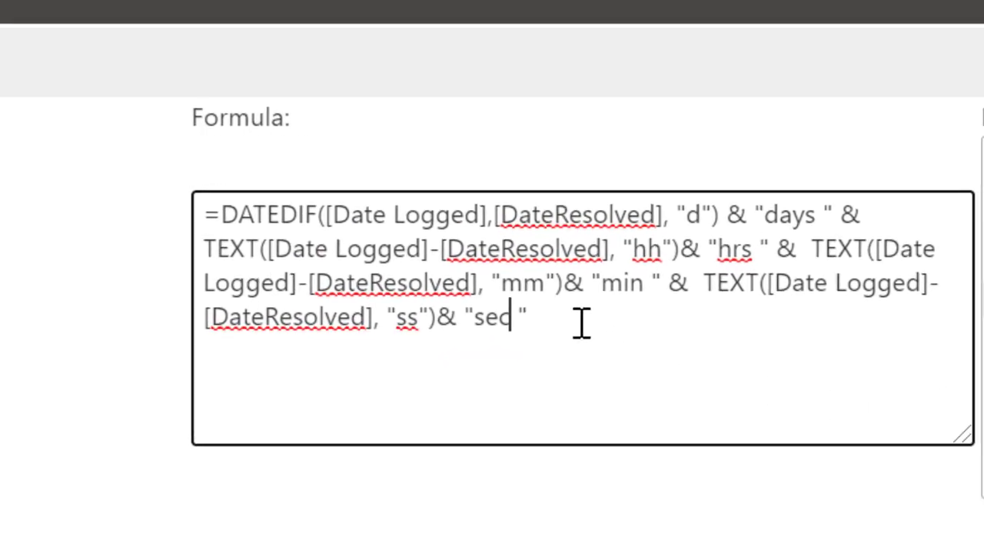
key("Delete")
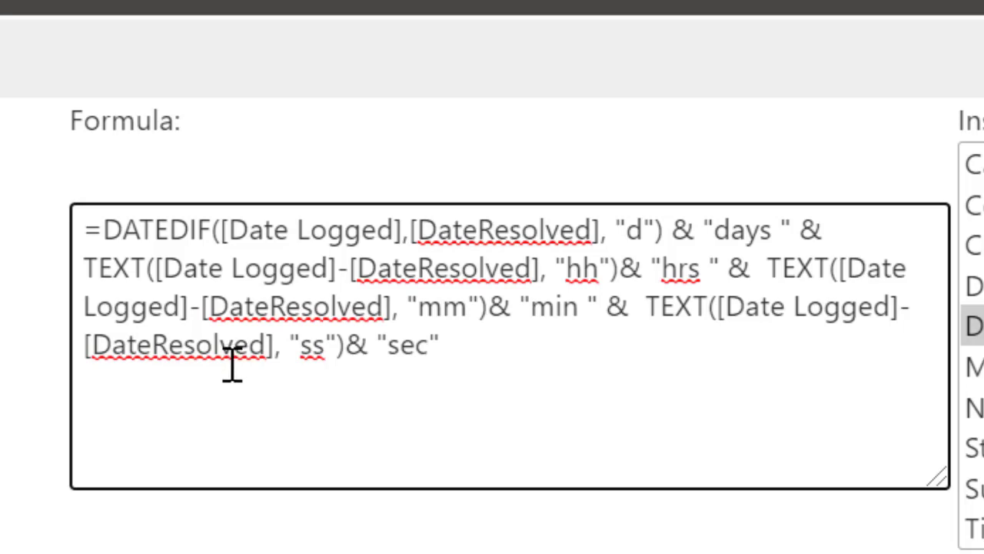
- Save the changed column, return to the Mini CaseMaker list and widen its TimeToResolve column
scroll(232, 367, "down", 5)
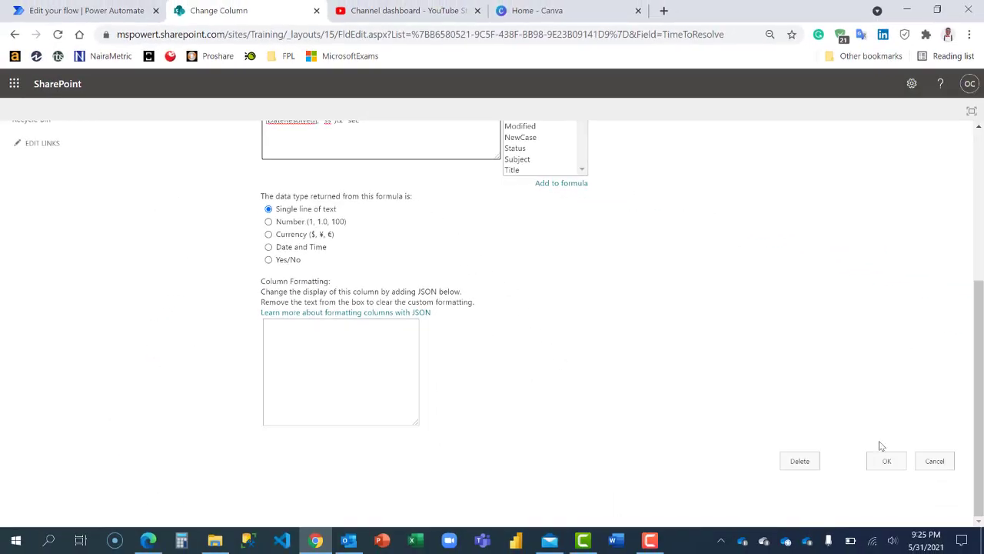
left_click(886, 461)
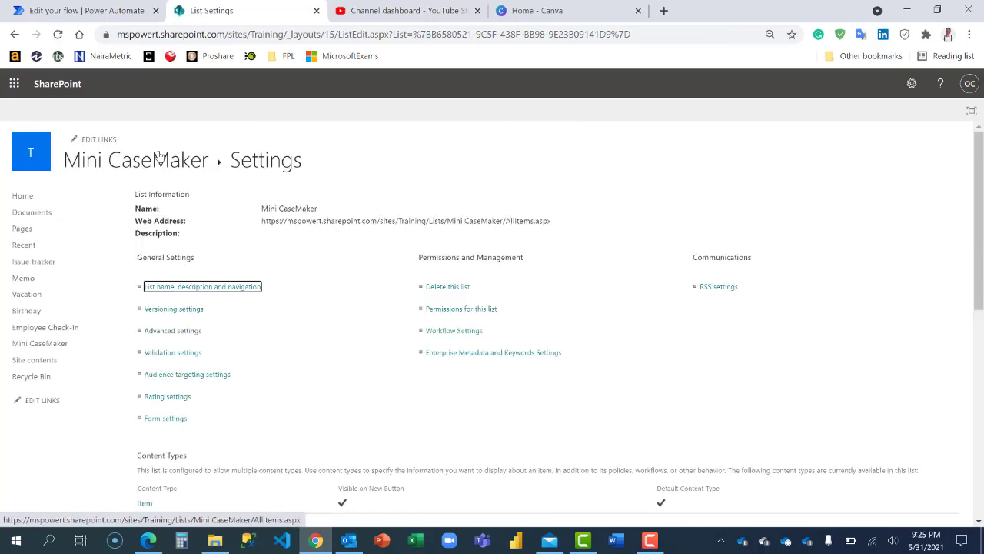
left_click(144, 166)
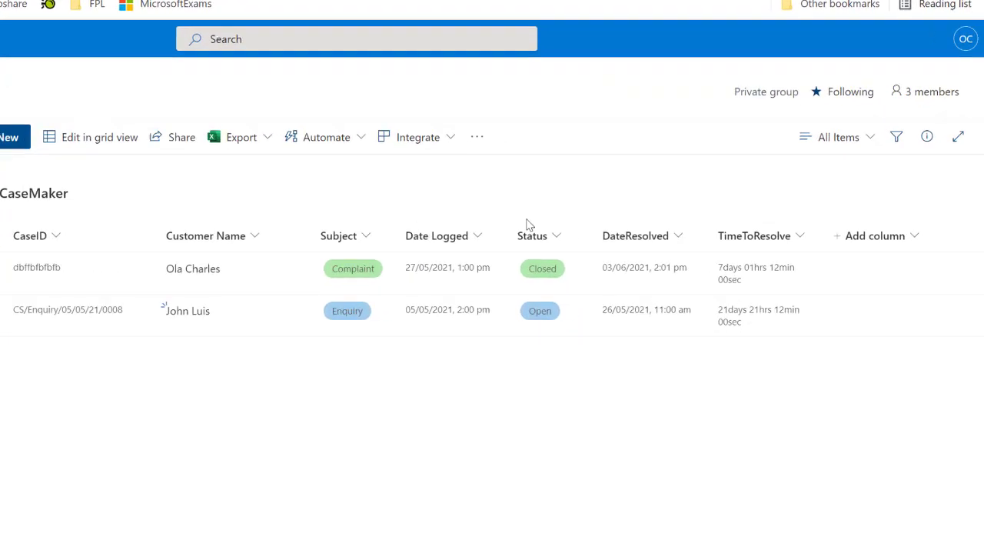
left_click_drag(816, 245, 869, 242)
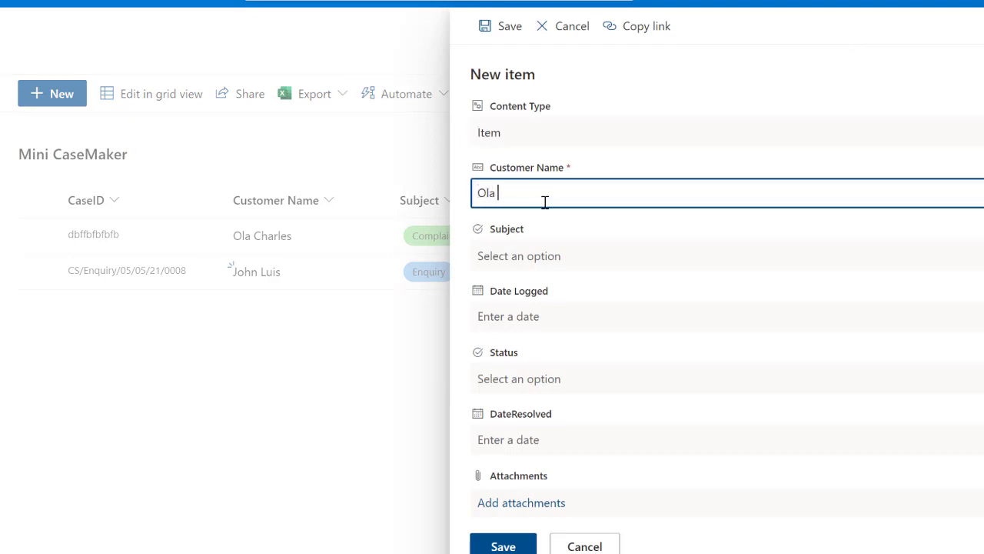
- Enter the customer's full name in the new item and set its Subject to Complaint
type("harles")
left_click(569, 258)
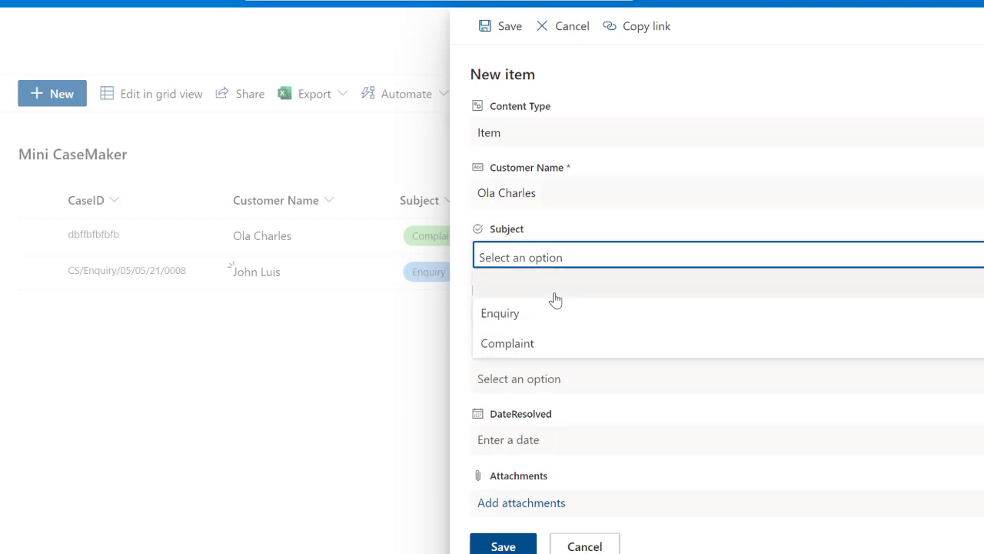
left_click(562, 344)
- Set the new item's Date Logged to 13/05/2021 12:45 PM and its Status to Open
left_click(556, 324)
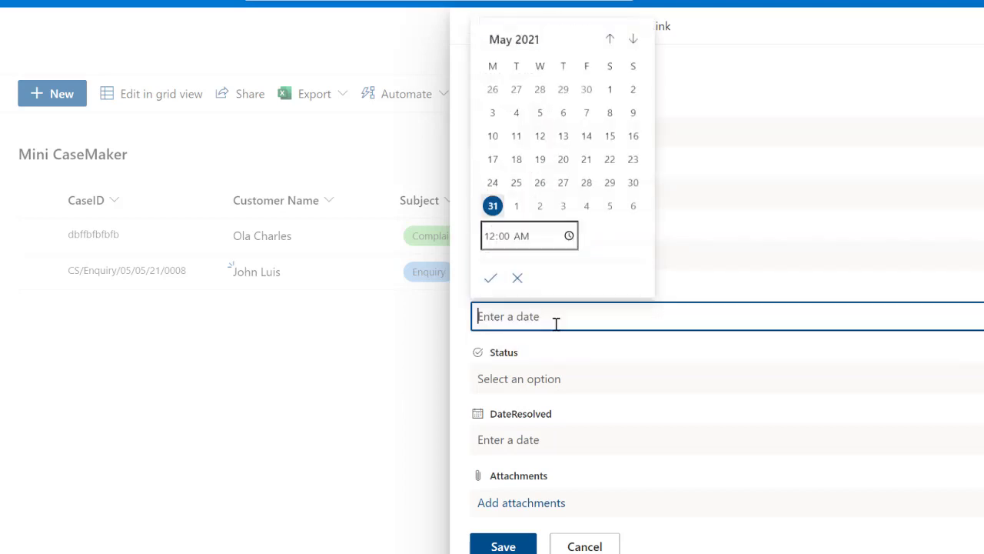
left_click(563, 136)
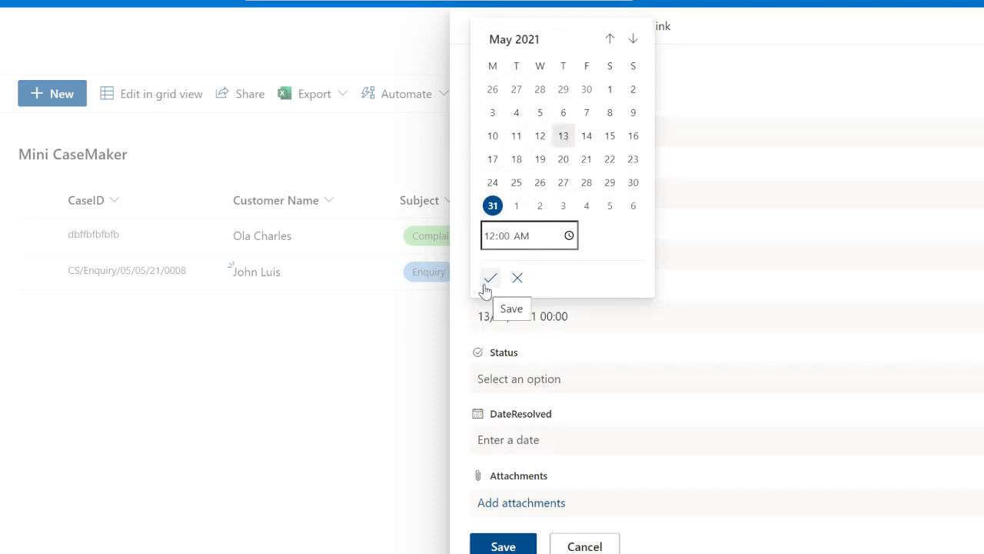
left_click(501, 238)
type("45p")
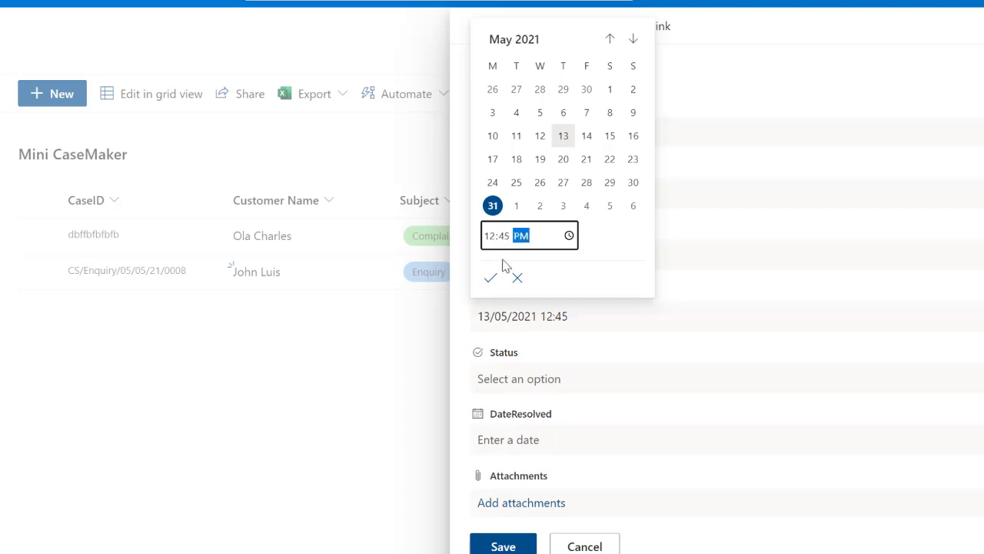
left_click(490, 278)
left_click(534, 377)
left_click(526, 438)
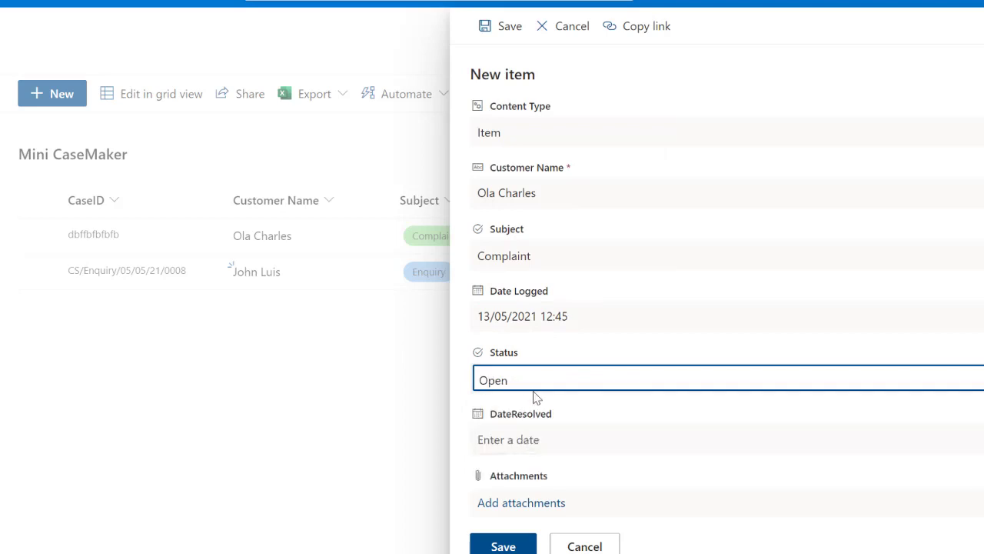
- Set the new item's DateResolved to 18/05/2021 1:35 PM and save the item
left_click(530, 442)
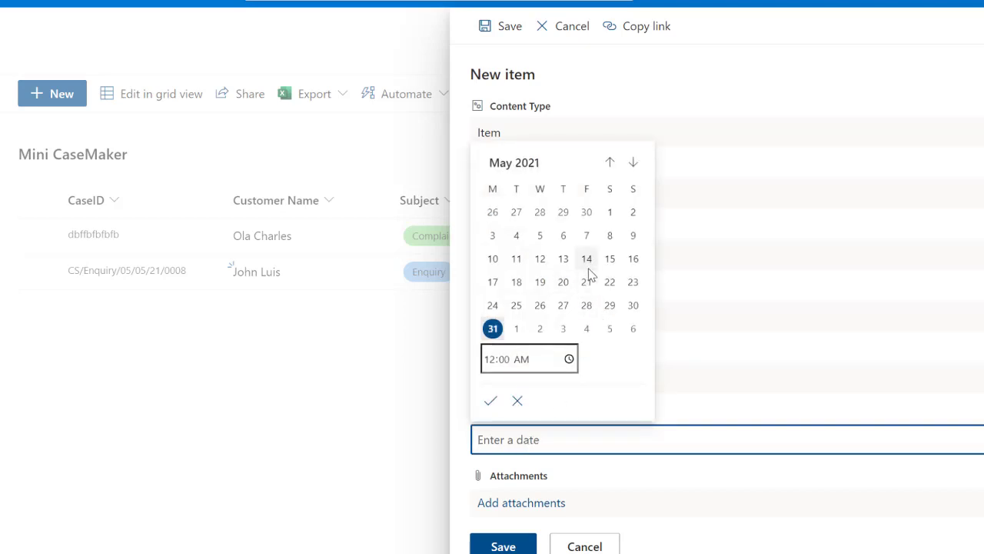
left_click(516, 281)
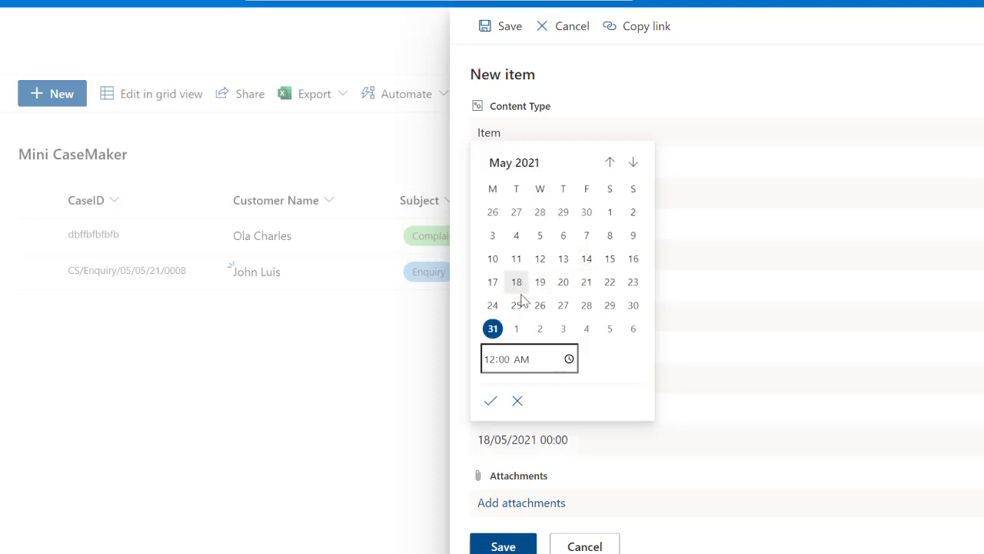
left_click(492, 362)
type("1")
left_click(505, 360)
type("35")
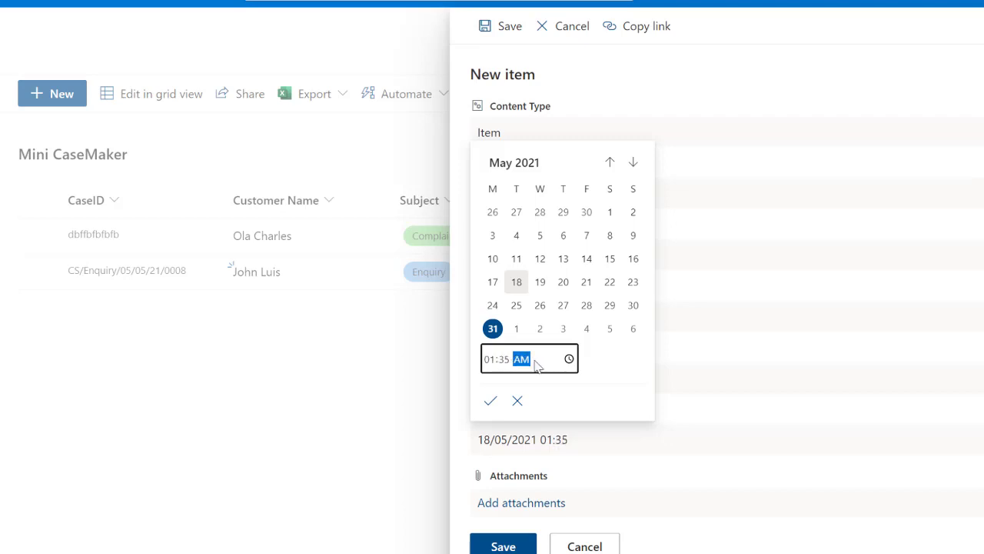
type("p")
left_click(492, 401)
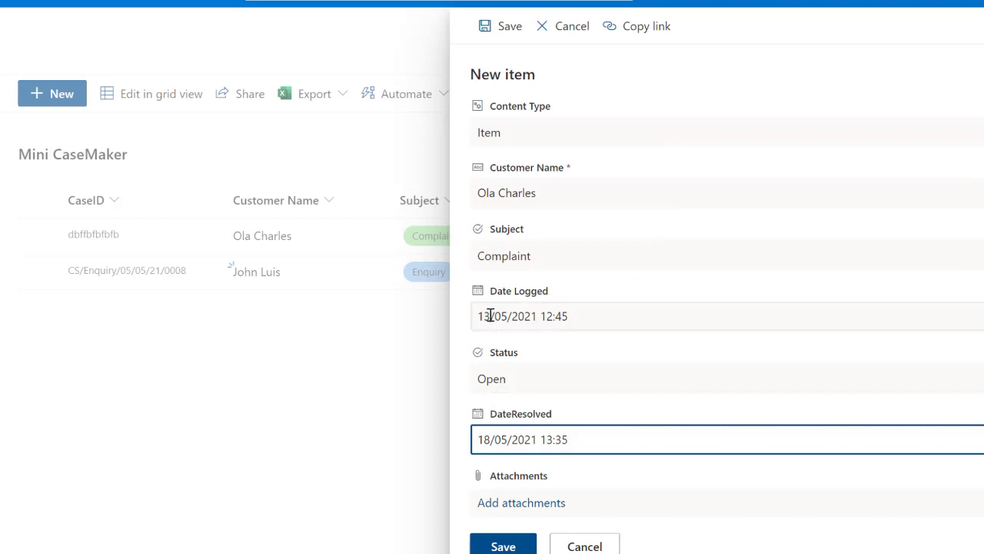
left_click(503, 545)
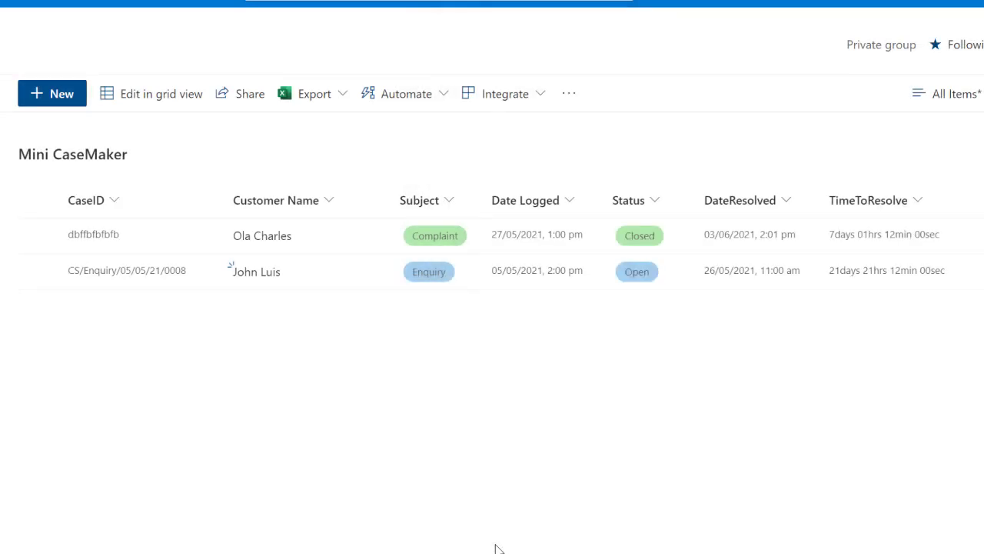